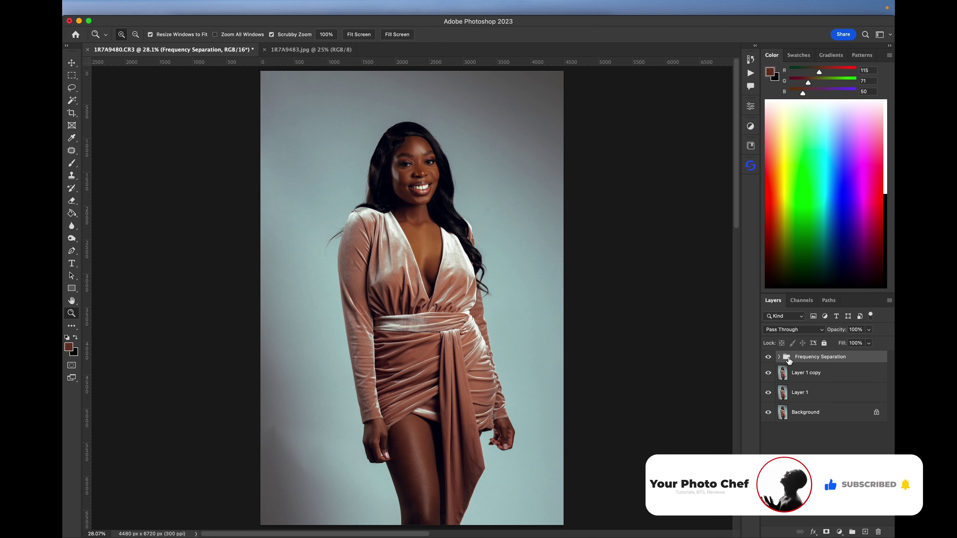
Zoom in on the face and chest, toggling the Frequency Separation group to compare the retouch
drag(412, 160, 444, 201)
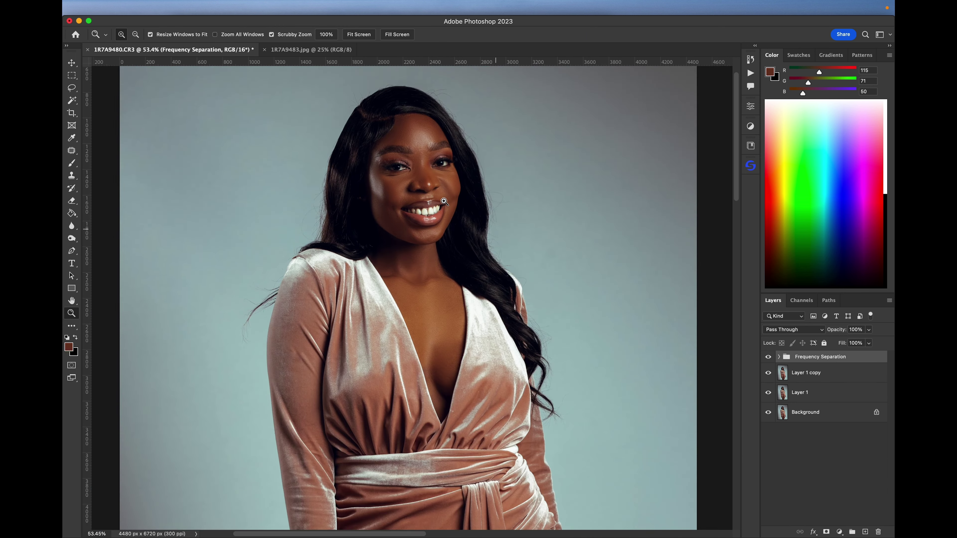
click(768, 358)
click(768, 358)
click(768, 357)
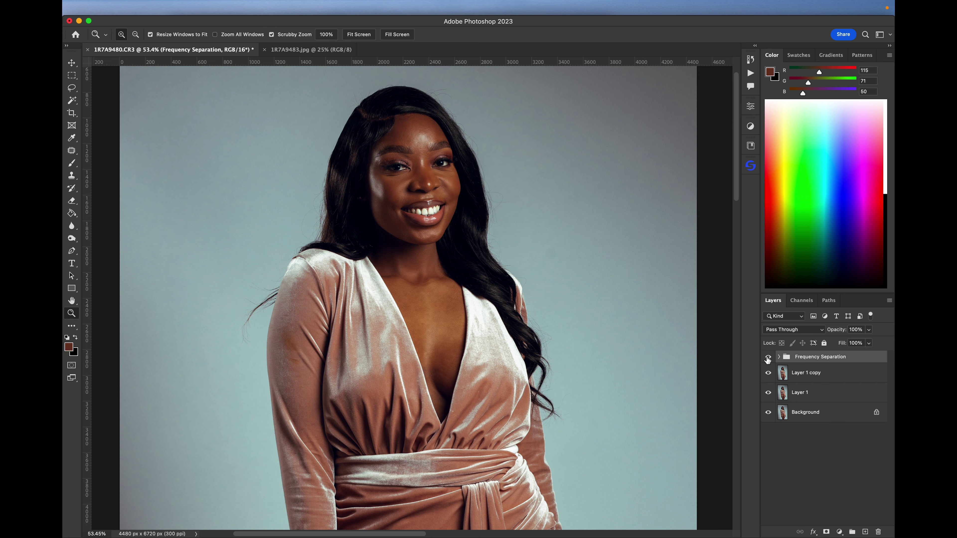
click(768, 358)
click(768, 358)
click(768, 358)
click(768, 358)
click(768, 357)
click(768, 358)
key(alt)
drag(409, 299, 441, 322)
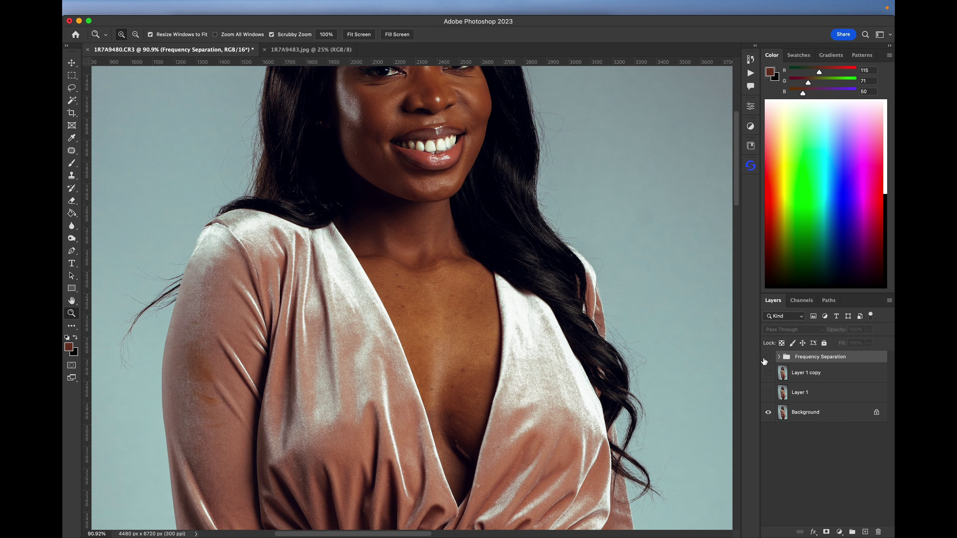
Show the Frequency Separation layers again, add an empty Layer 2 above the group, and select the Brush
drag(765, 358, 768, 394)
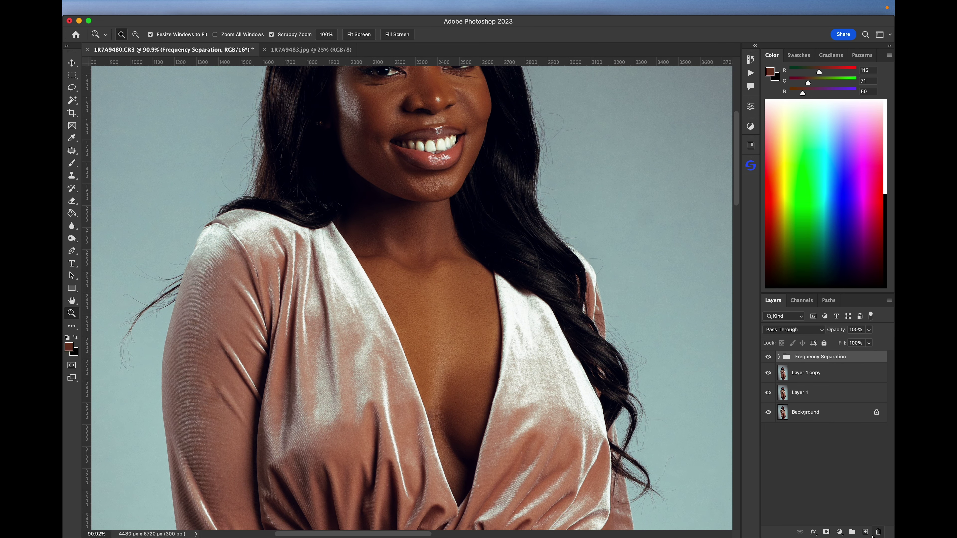
click(865, 532)
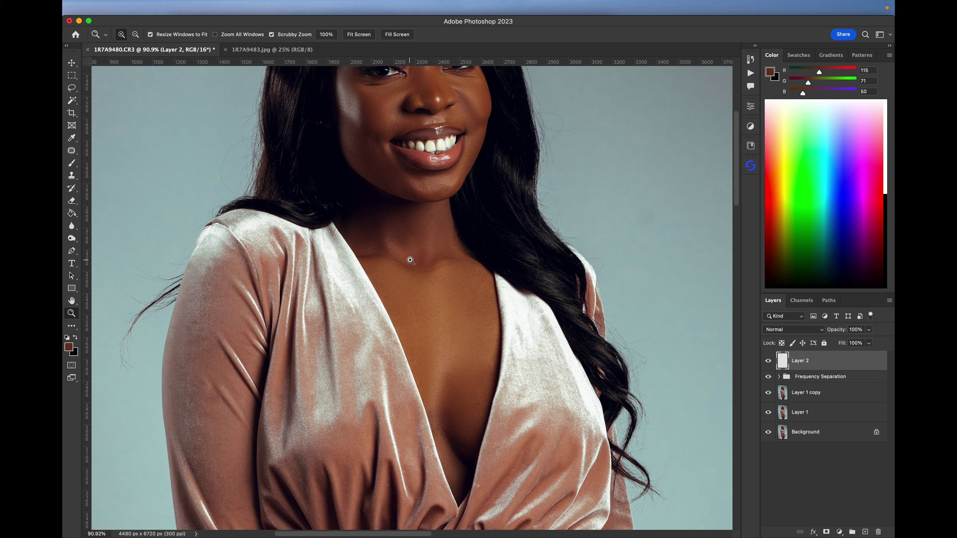
click(72, 164)
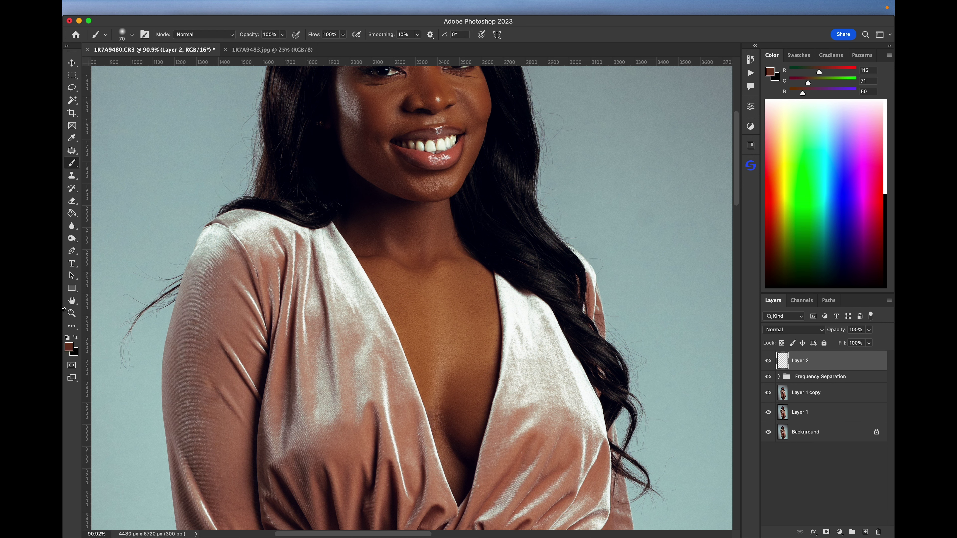
Sample the cheek skin until the foreground colour is 683f2f and confirm it
click(68, 346)
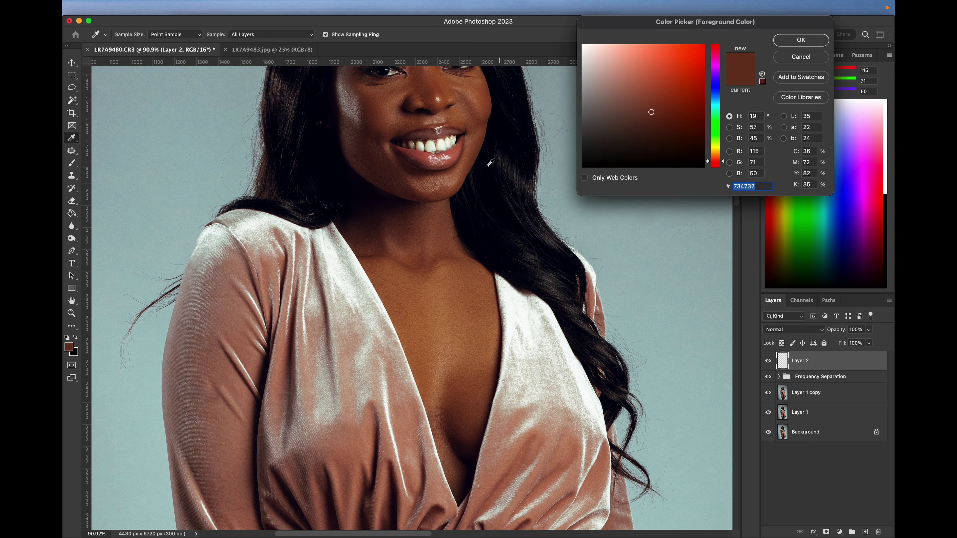
drag(426, 131, 430, 200)
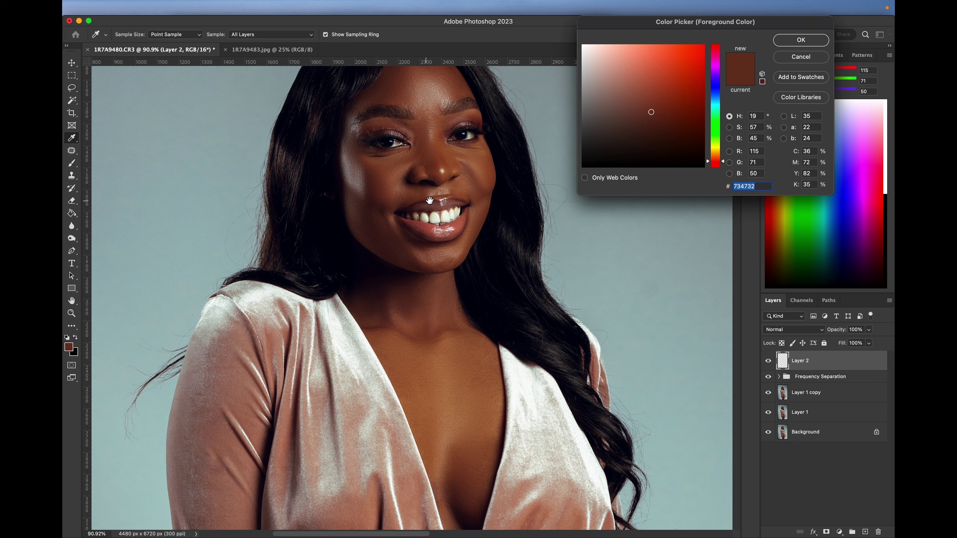
click(438, 161)
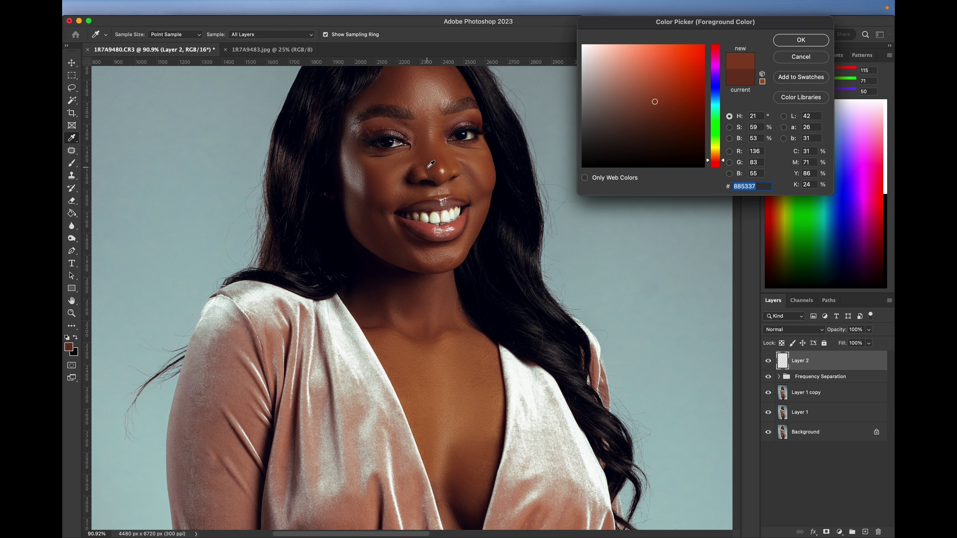
scroll(434, 164, up, 1)
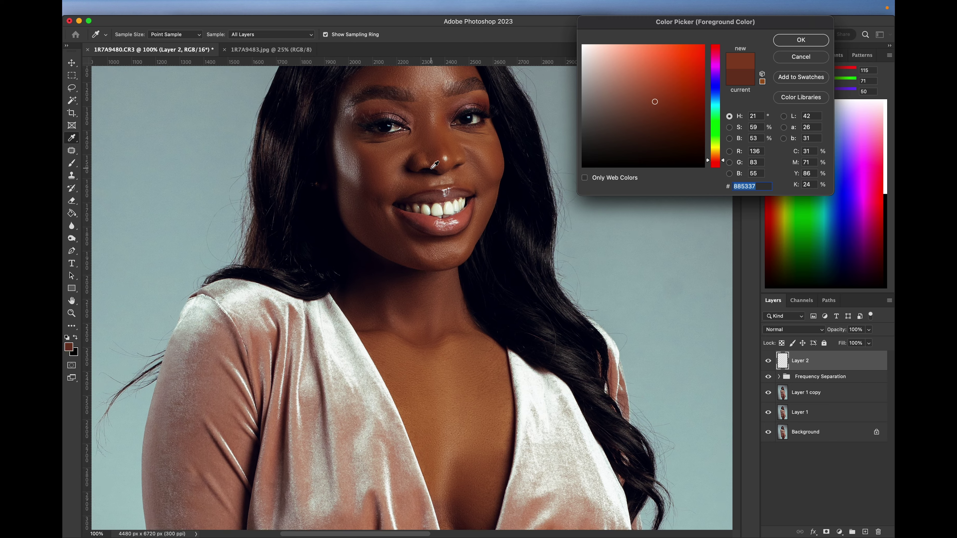
scroll(431, 173, up, 2)
text(b)
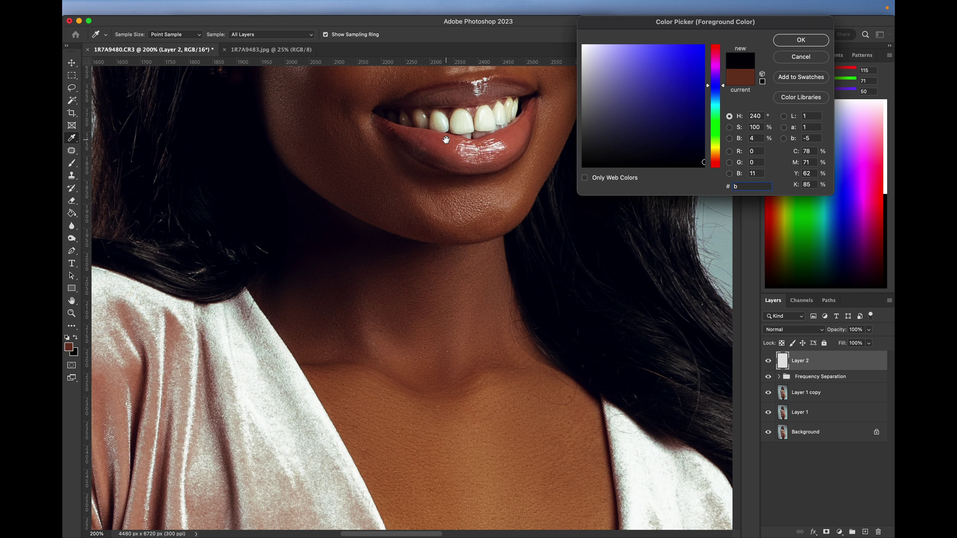
scroll(450, 137, up, 5)
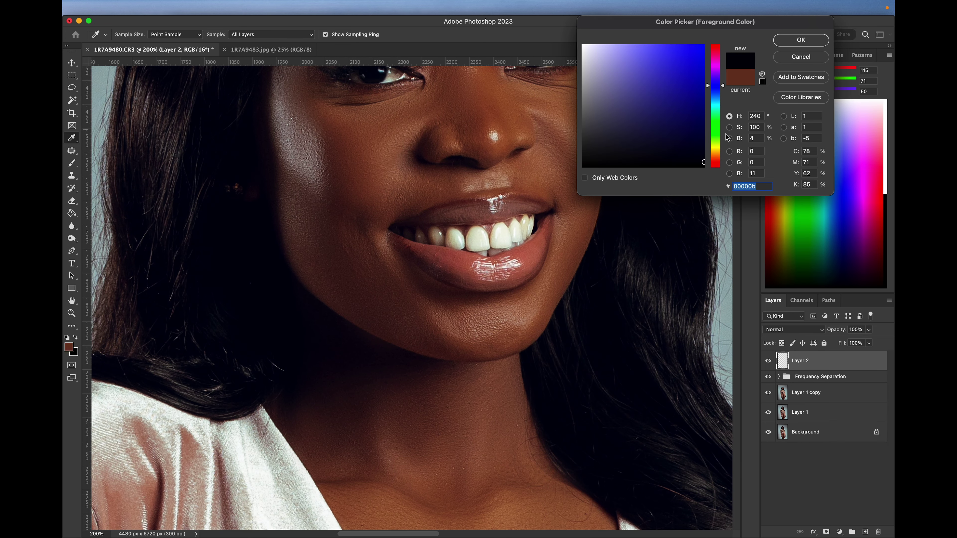
click(382, 162)
click(356, 147)
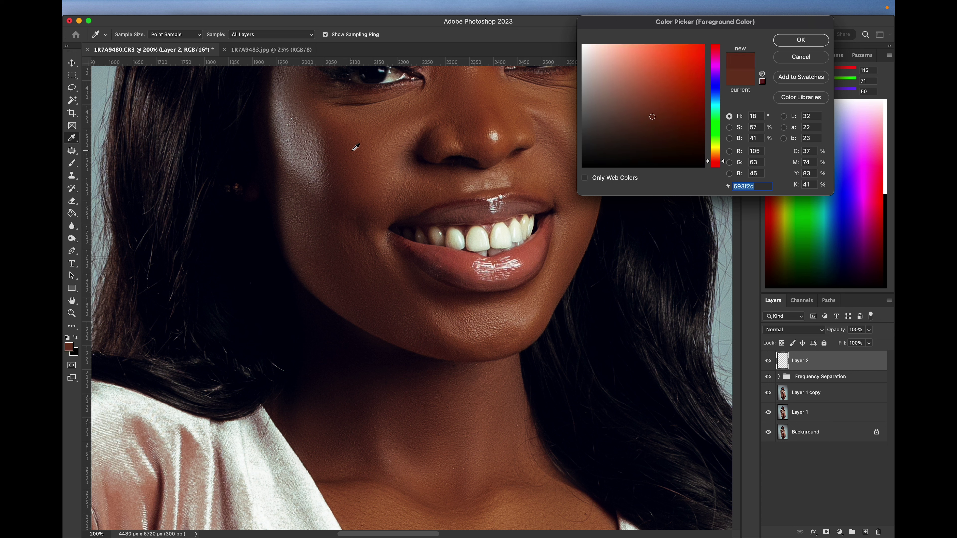
click(473, 115)
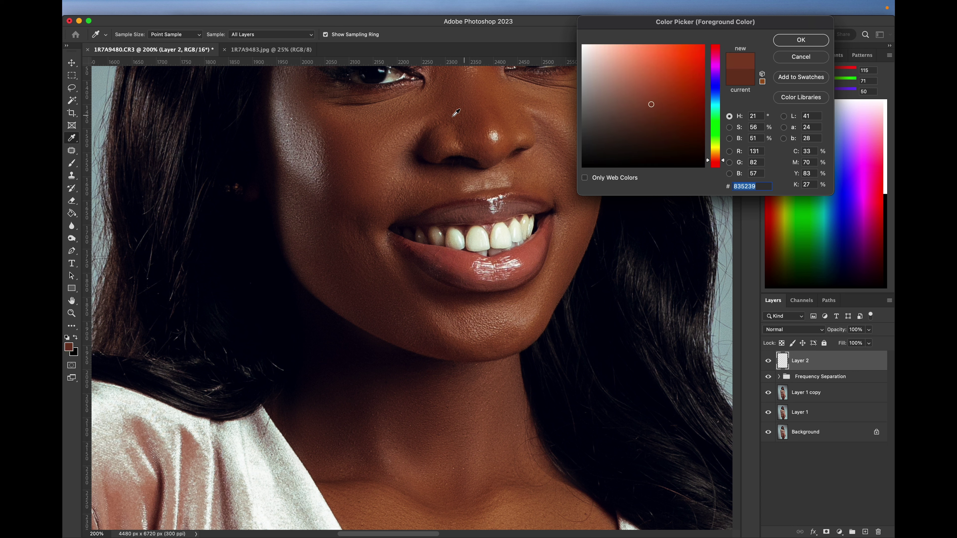
click(363, 134)
click(343, 157)
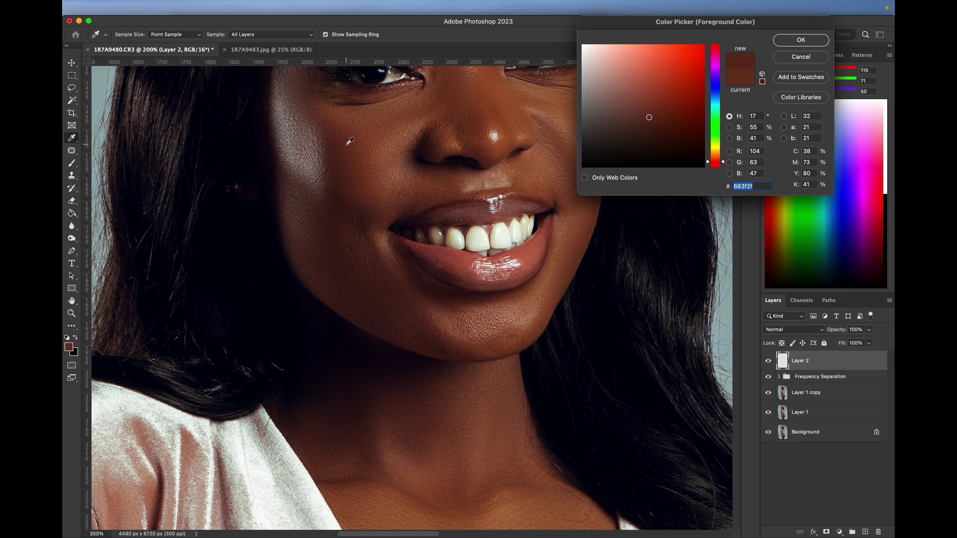
click(800, 40)
Bring the neck and collarbone into view and set the brush to 0% hardness with a larger size
key(b)
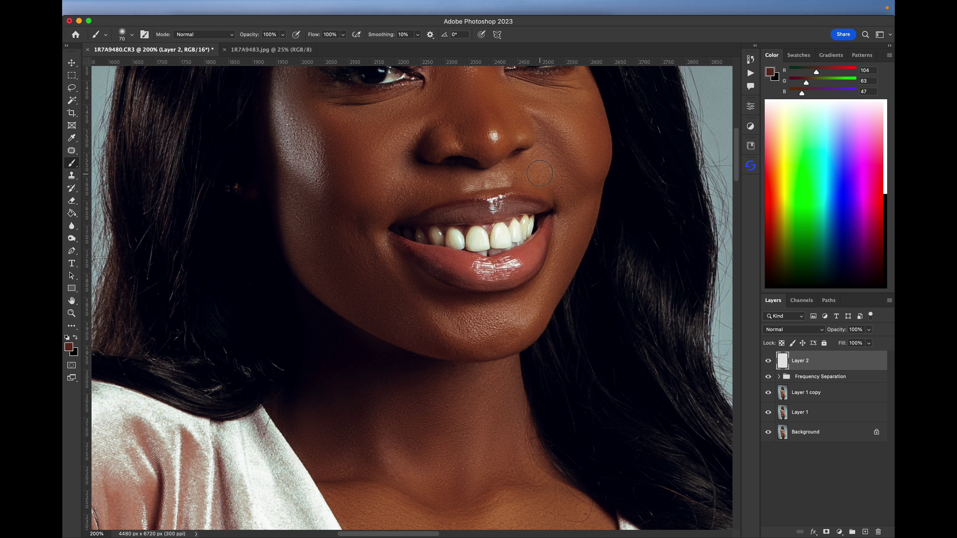
mouse_move(538, 177)
mouse_down()
mouse_move(537, 264)
mouse_move(566, 49)
mouse_up()
mouse_move(607, 302)
mouse_down()
mouse_move(580, 161)
mouse_move(561, 135)
mouse_up()
right_click(452, 303)
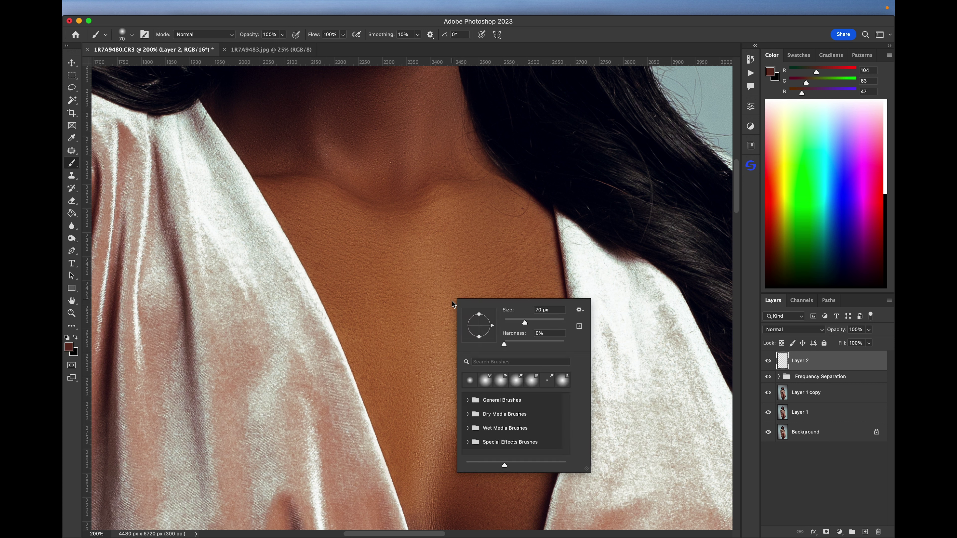
mouse_move(505, 344)
mouse_down()
mouse_move(535, 344)
mouse_move(486, 344)
mouse_up()
drag(528, 327, 552, 327)
Paint 683f2f brown with a 300 px soft brush over the chest, throat, shoulder and neck
click(429, 256)
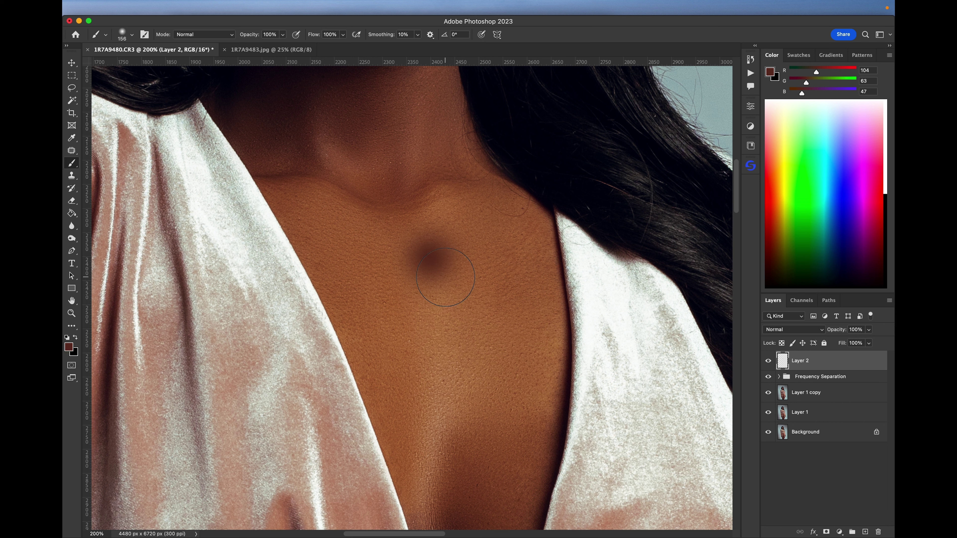
key(bracketright)
key(bracketright)
mouse_move(450, 245)
mouse_down()
mouse_move(341, 214)
mouse_move(302, 195)
mouse_move(368, 284)
mouse_move(475, 391)
mouse_move(495, 267)
mouse_move(440, 193)
mouse_move(382, 168)
mouse_up()
mouse_move(338, 217)
mouse_down()
mouse_move(414, 391)
mouse_move(441, 475)
mouse_up()
drag(474, 419, 466, 215)
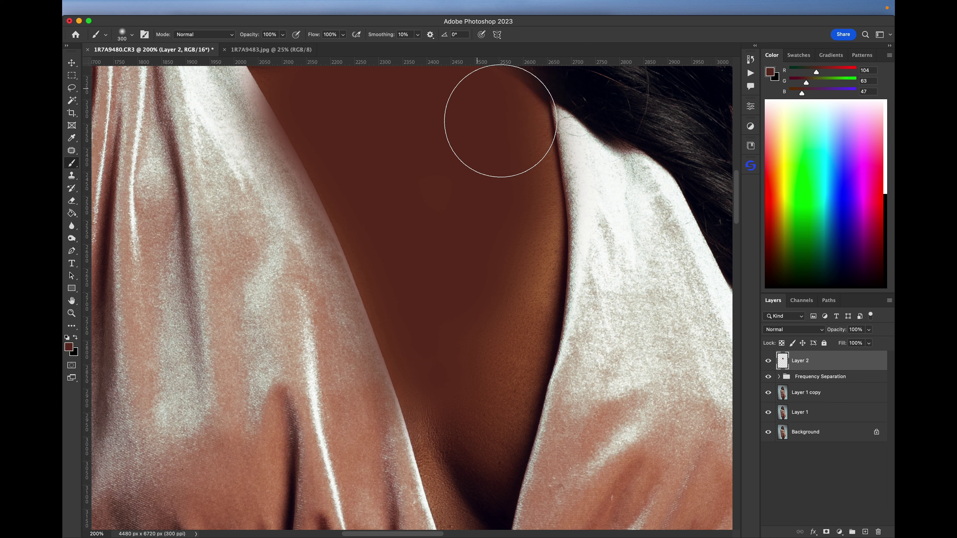
mouse_move(502, 122)
mouse_down()
mouse_move(514, 290)
mouse_move(505, 359)
mouse_move(470, 413)
mouse_up()
mouse_move(451, 377)
mouse_down()
mouse_move(377, 205)
mouse_move(444, 237)
mouse_move(493, 207)
mouse_move(513, 293)
mouse_up()
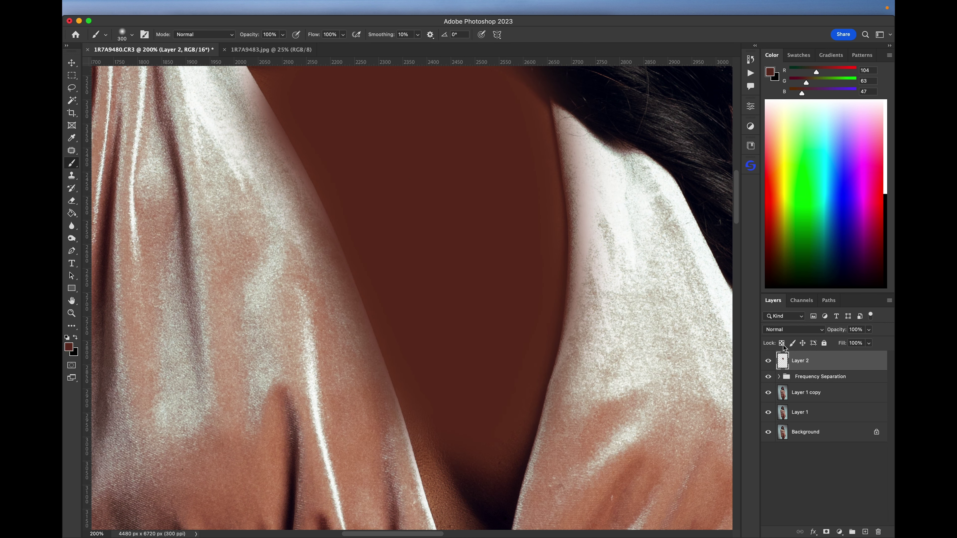
Switch Layer 2's blend mode to Color and zoom out to the whole upper body
click(785, 330)
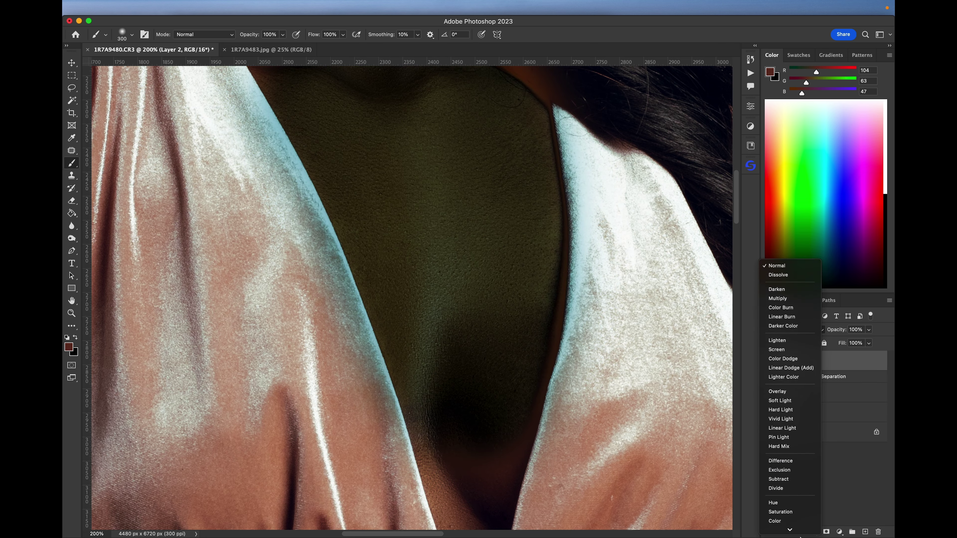
click(785, 511)
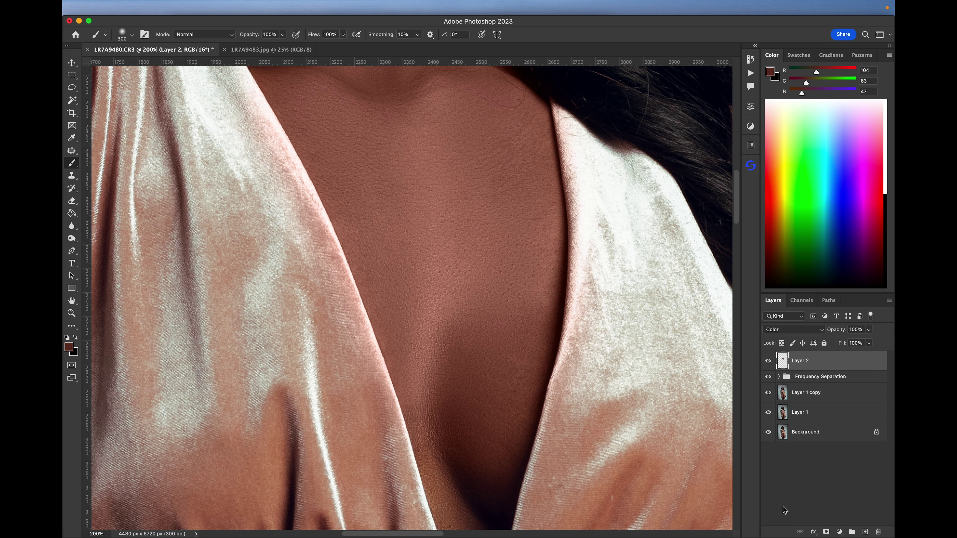
key(super+minus)
key(super+minus)
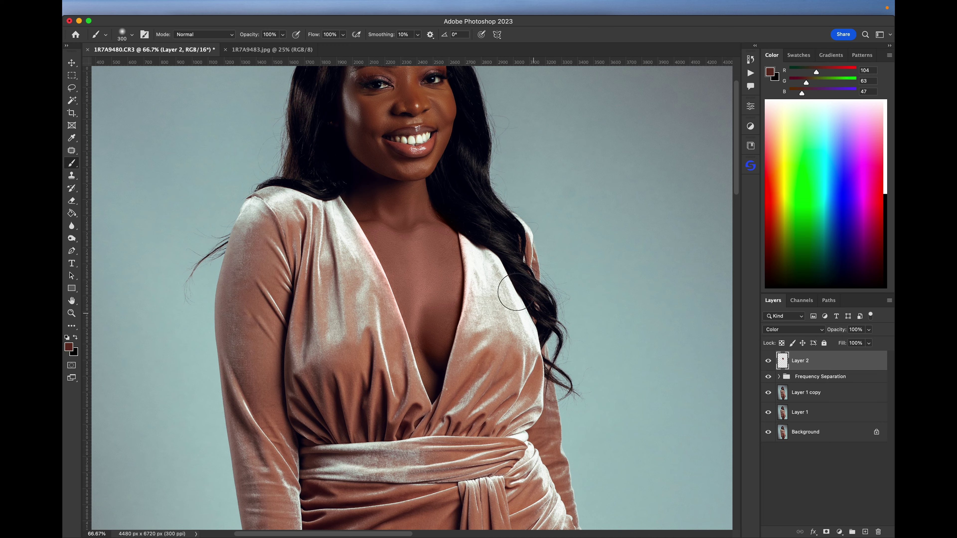
mouse_move(490, 264)
mouse_down()
mouse_move(546, 338)
mouse_move(549, 316)
mouse_up()
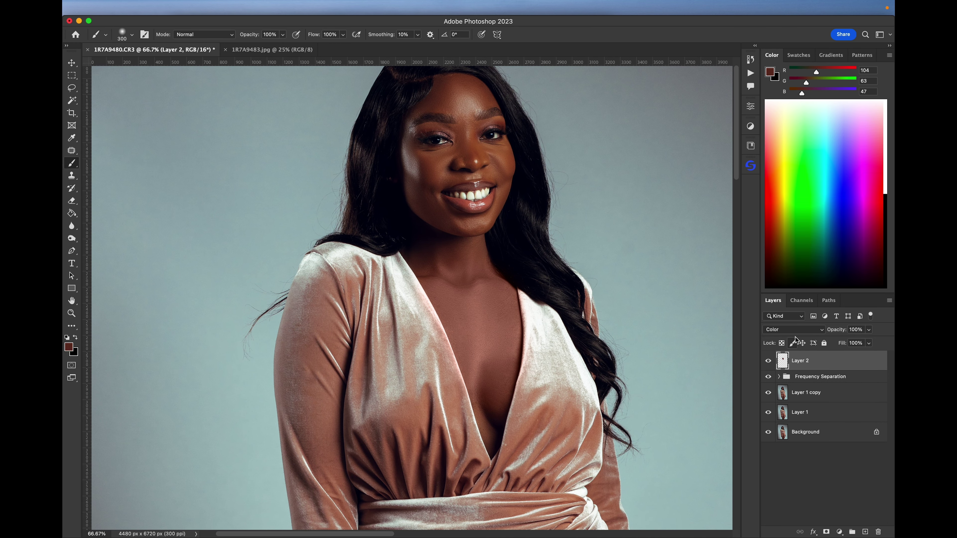
Lower Layer 2's opacity to 60% and add a white layer mask
key(v)
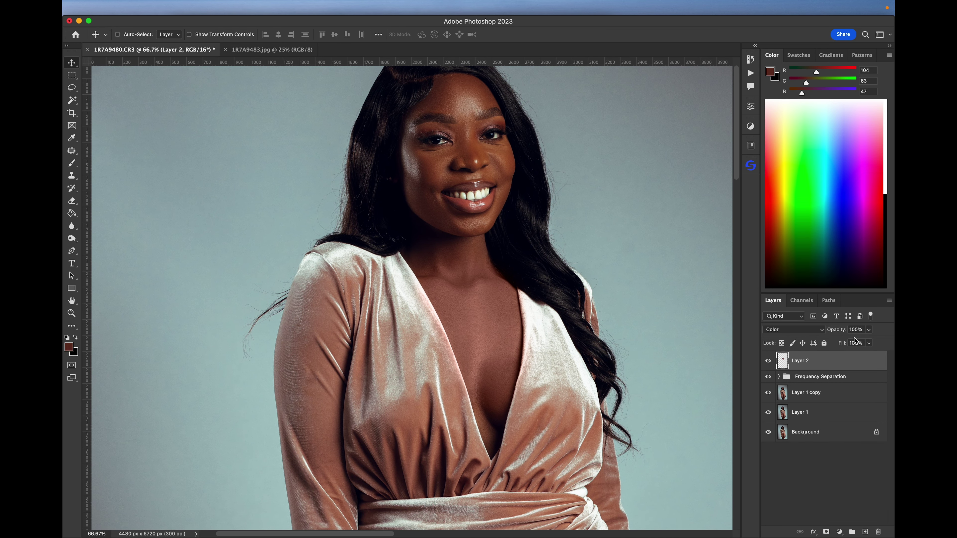
drag(838, 332, 814, 331)
key(6)
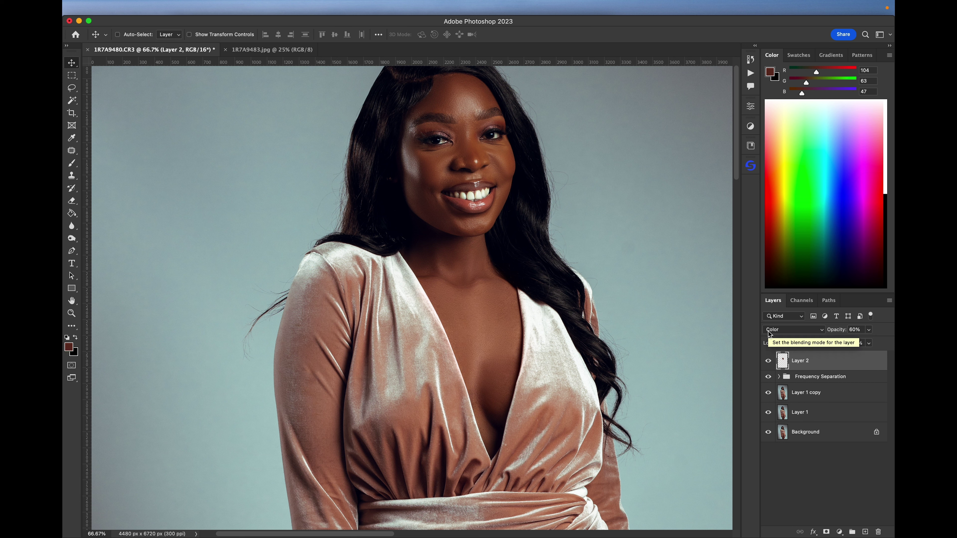
key(5)
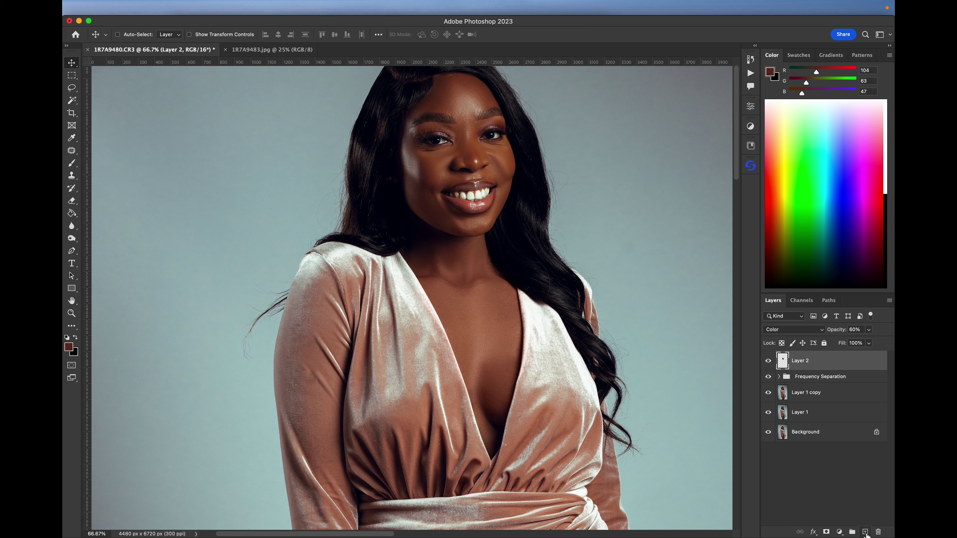
click(826, 532)
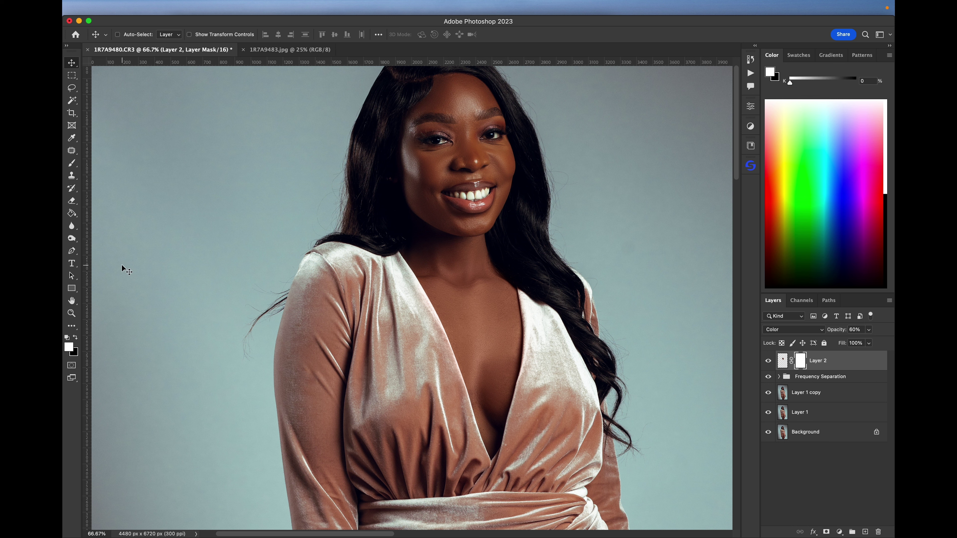
Paint black on Layer 2's mask with a 200 px brush along the neckline dress edges
key(b)
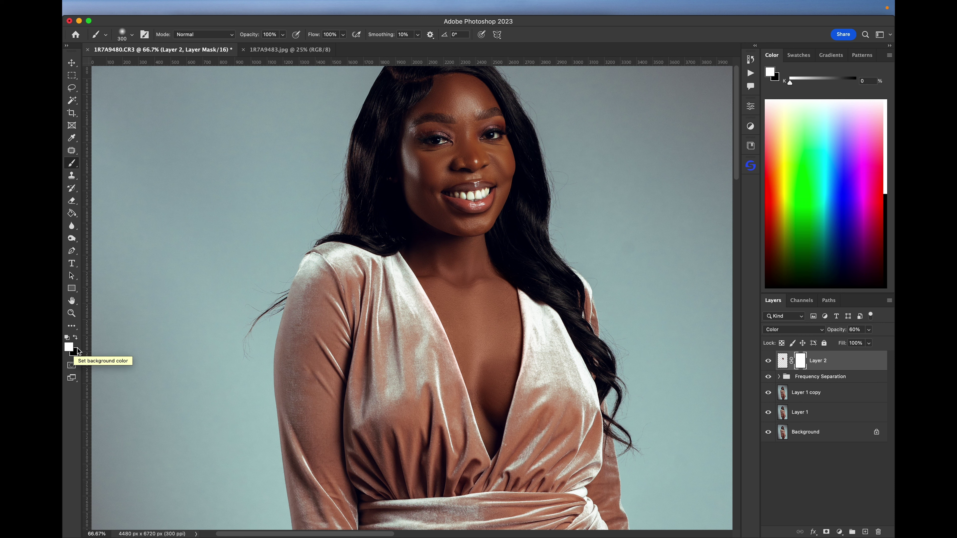
key(x)
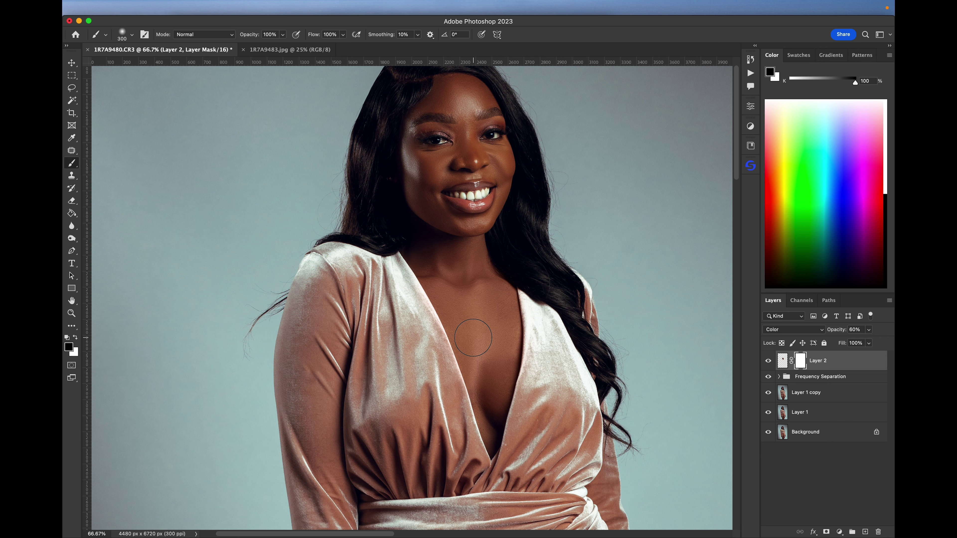
scroll(523, 342, up, 2)
drag(524, 342, 321, 203)
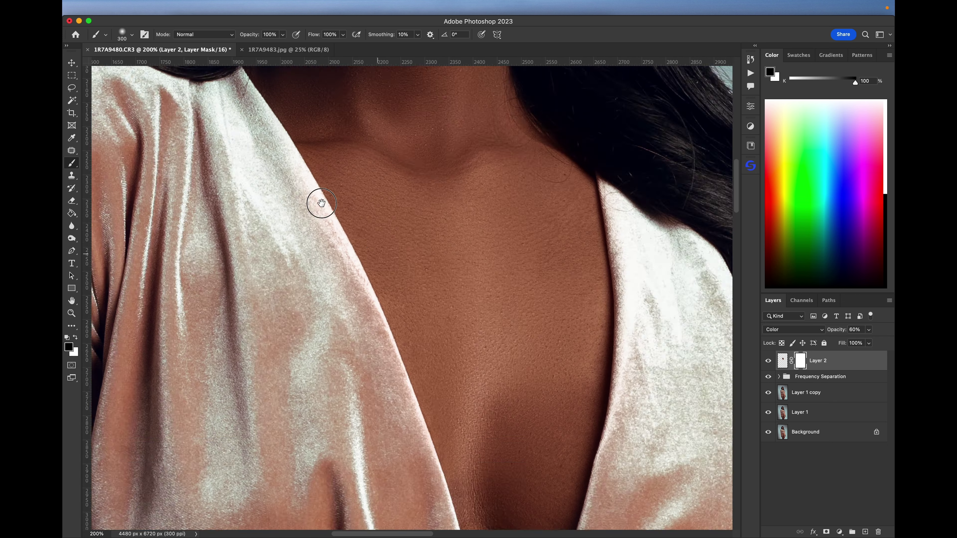
scroll(321, 203, down, 2)
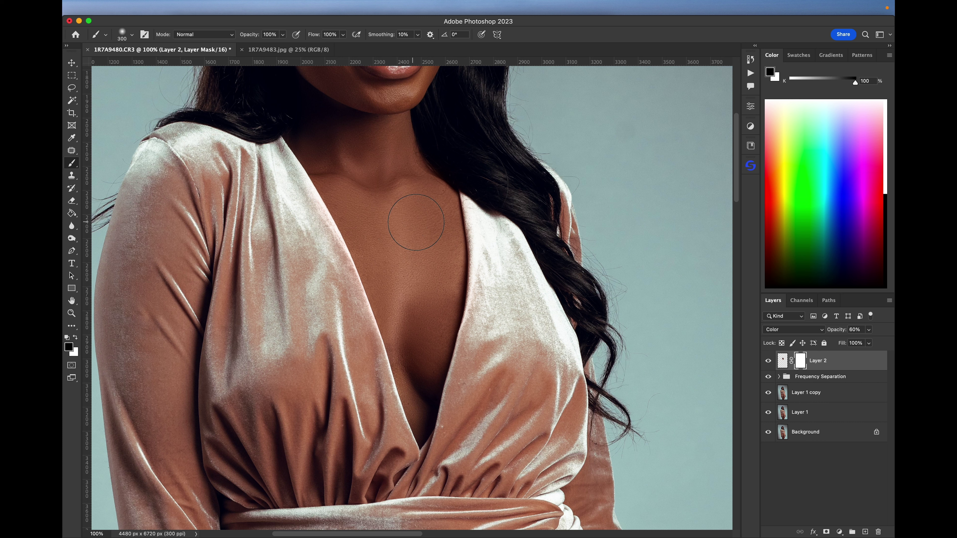
key(bracketleft)
key(bracketleft)
key(bracketleft)
key(bracketleft)
key(bracketleft)
key(bracketleft)
key(bracketleft)
mouse_move(469, 206)
mouse_down()
mouse_move(483, 240)
mouse_move(475, 227)
mouse_move(479, 267)
mouse_move(452, 407)
mouse_move(431, 437)
mouse_move(323, 295)
mouse_move(314, 214)
mouse_move(293, 180)
mouse_move(329, 235)
mouse_move(409, 436)
mouse_up()
mouse_move(431, 154)
mouse_down()
mouse_move(465, 360)
mouse_move(453, 323)
mouse_up()
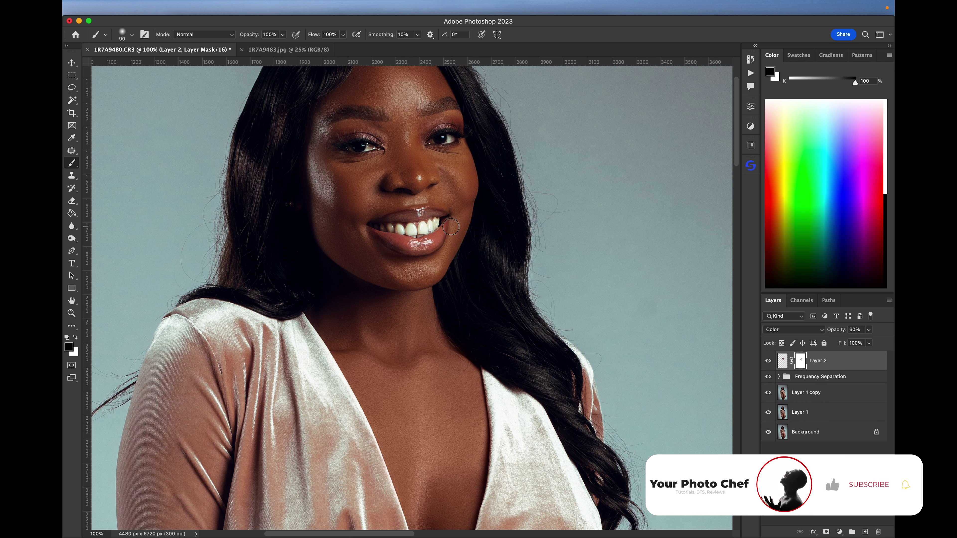
Zoom in to 200% on the face and add an empty Layer 3 above Layer 2
scroll(483, 214, down, 5)
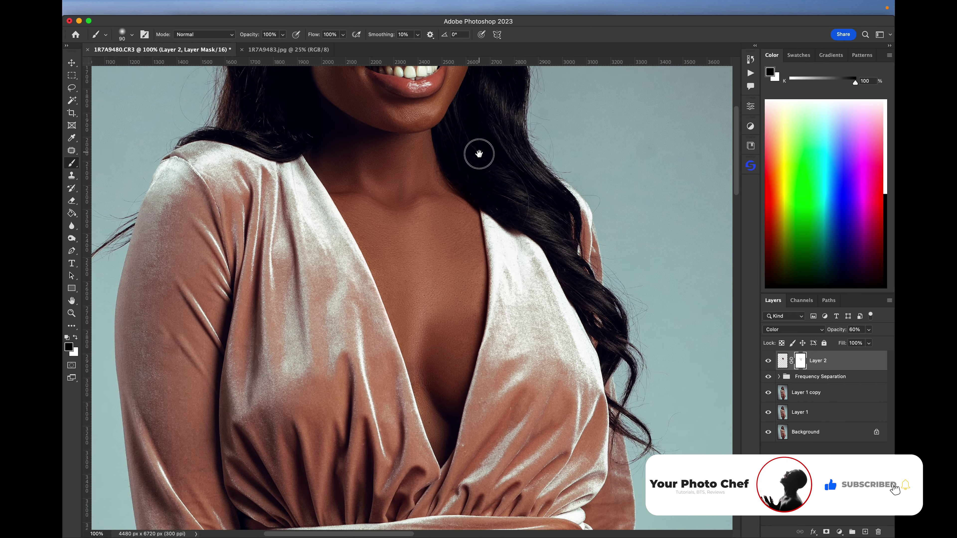
scroll(488, 187, up, 3)
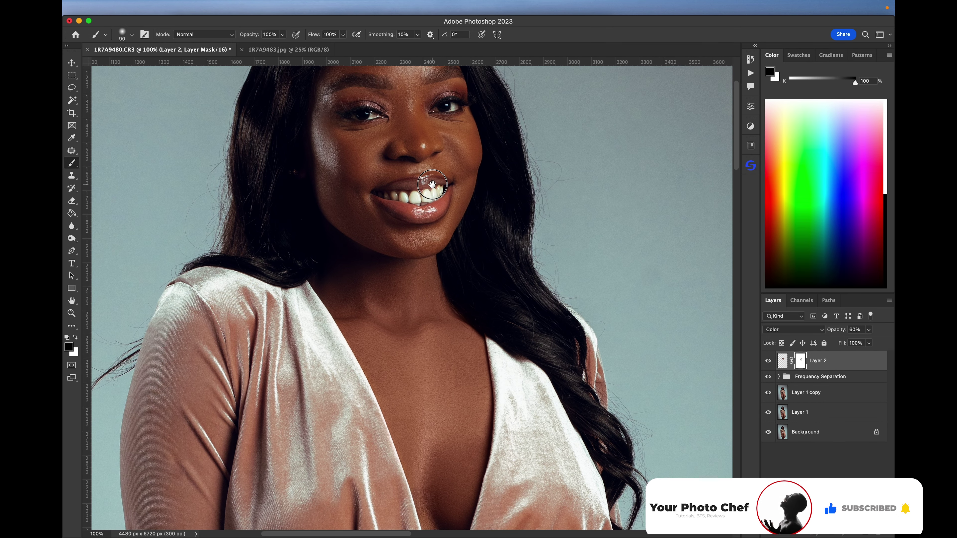
key(super+equal)
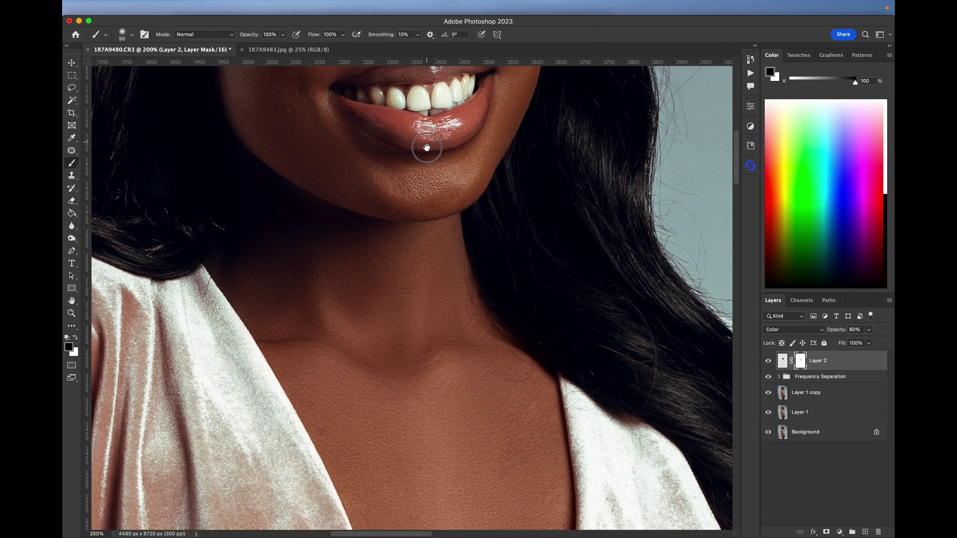
scroll(438, 287, up, 5)
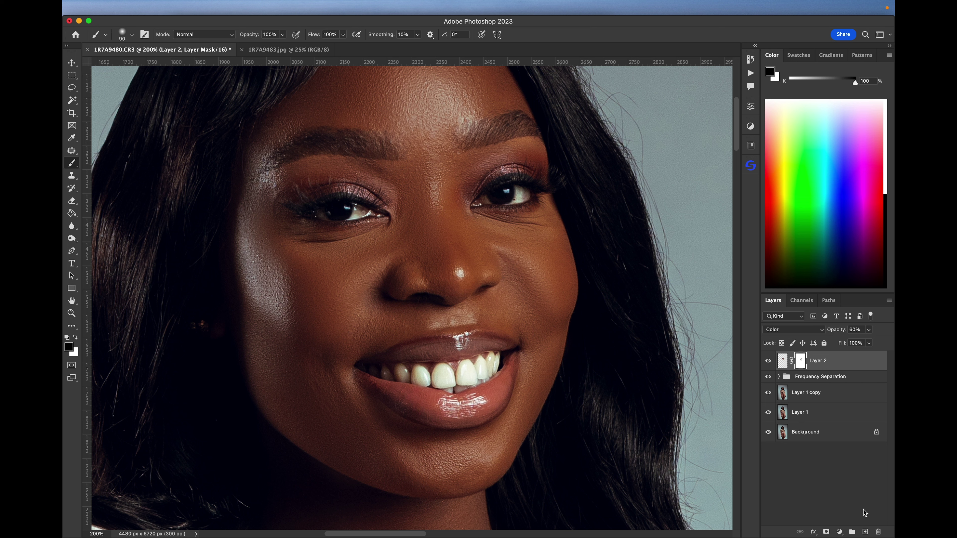
click(866, 532)
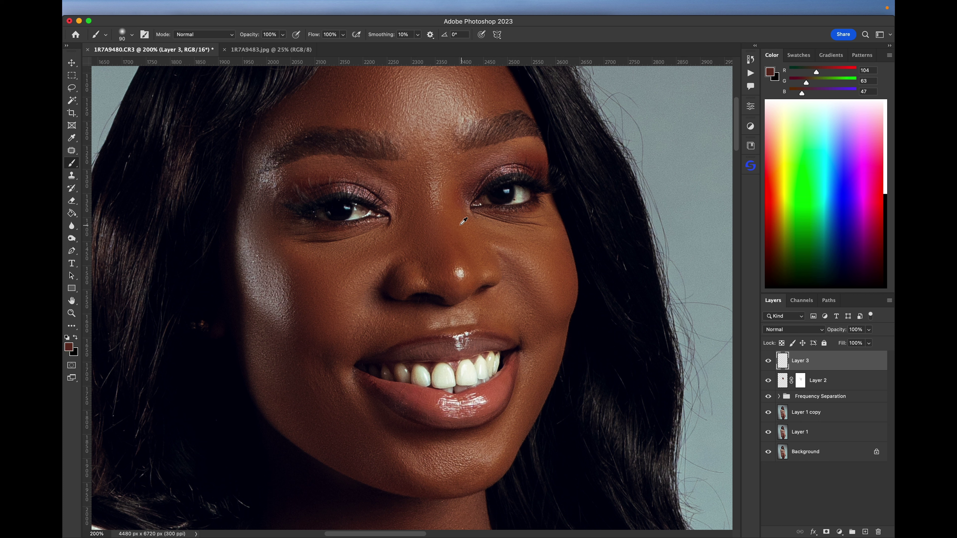
Sample skin brown RGB 140, 87, 57 from the face and paint it down the nose bridge
alt+click(446, 236)
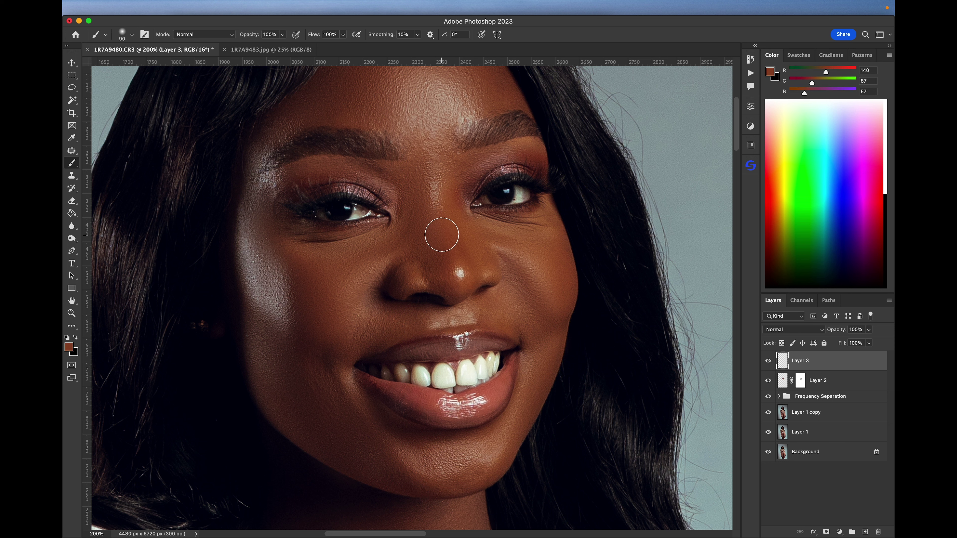
key(bracketleft)
mouse_move(450, 185)
mouse_down()
mouse_move(456, 220)
mouse_move(453, 203)
mouse_move(458, 211)
mouse_up()
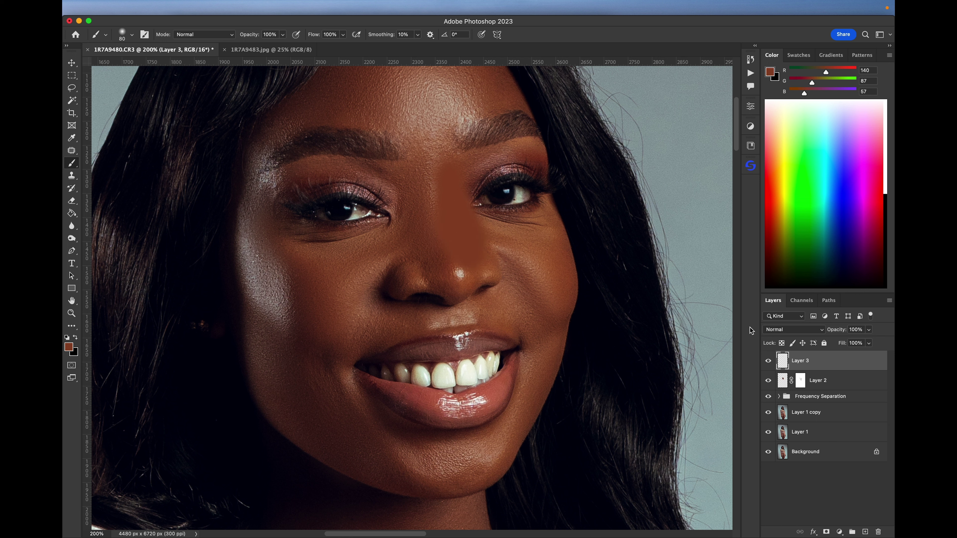
click(774, 329)
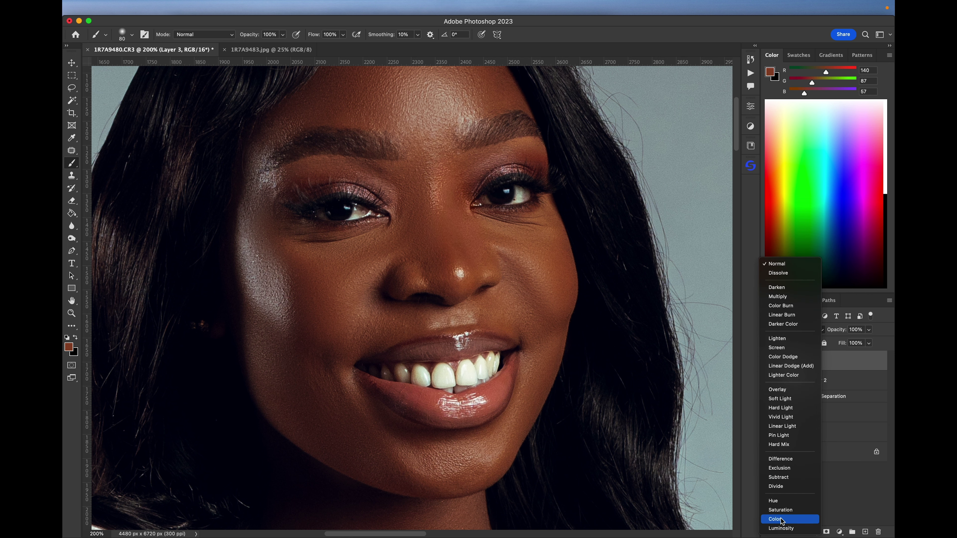
Set Layer 3 to Color blend at 40% opacity, toggling it to compare
click(782, 520)
key(v)
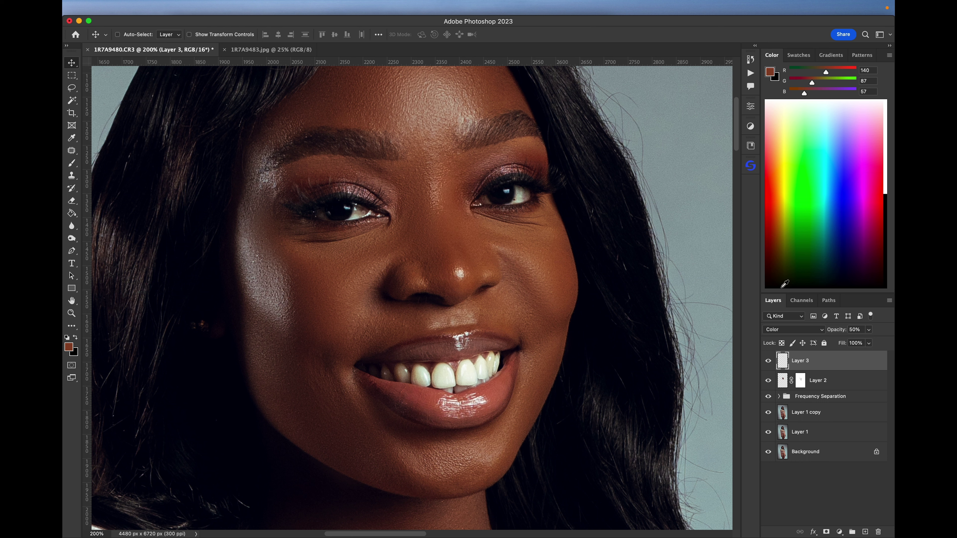
click(768, 362)
click(768, 362)
drag(837, 331, 836, 333)
click(768, 361)
Paint skin tone over the smile-line cheek, right cheek and under the left eye, then add a layer mask
key(b)
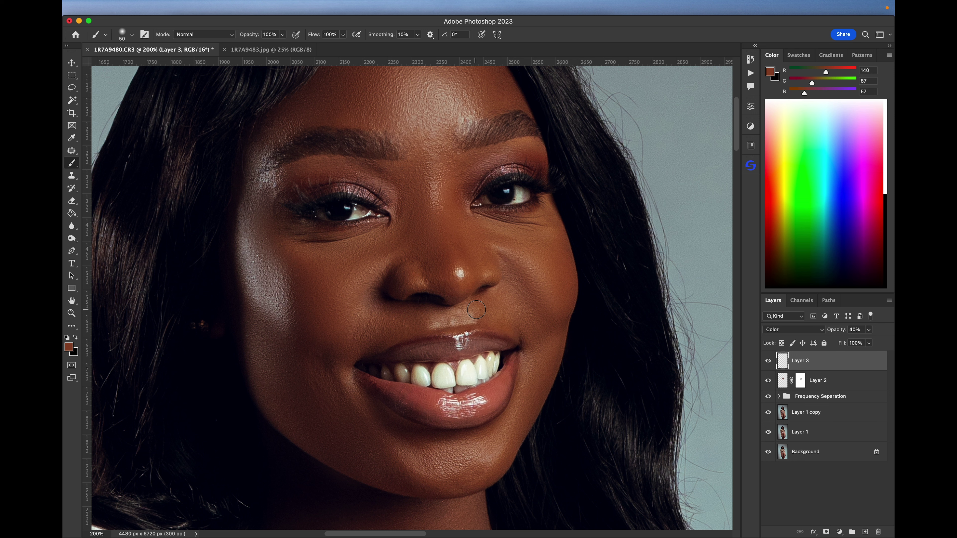
drag(506, 330, 524, 334)
mouse_move(544, 272)
mouse_down()
mouse_move(561, 310)
mouse_move(535, 266)
mouse_move(533, 243)
mouse_move(550, 230)
mouse_up()
mouse_move(537, 219)
mouse_down()
mouse_move(449, 182)
mouse_move(370, 224)
mouse_move(370, 141)
mouse_up()
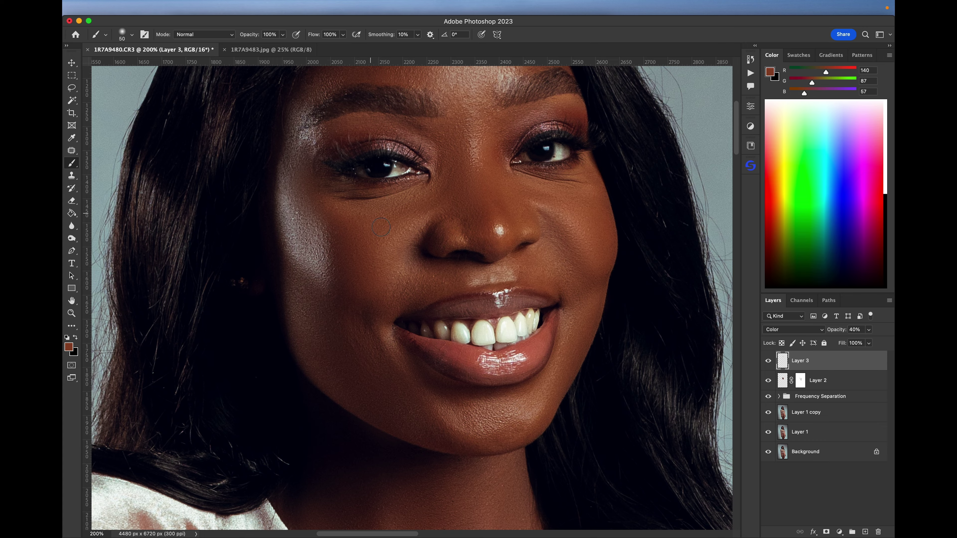
mouse_move(451, 288)
mouse_down()
mouse_move(434, 224)
mouse_move(433, 242)
mouse_move(431, 235)
mouse_up()
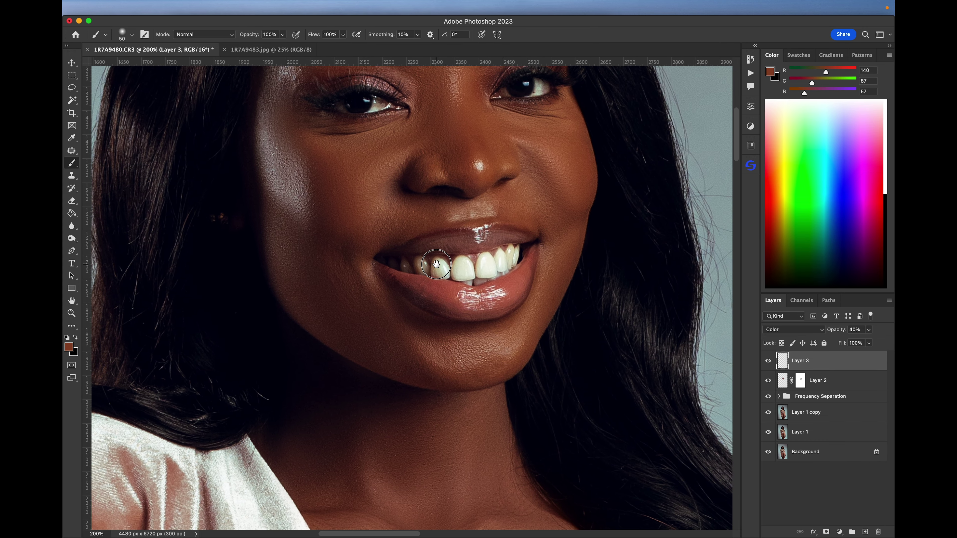
key(bracketright)
key(bracketright)
mouse_move(401, 128)
mouse_down()
mouse_move(417, 113)
mouse_move(378, 135)
mouse_move(328, 137)
mouse_move(360, 142)
mouse_move(312, 129)
mouse_up()
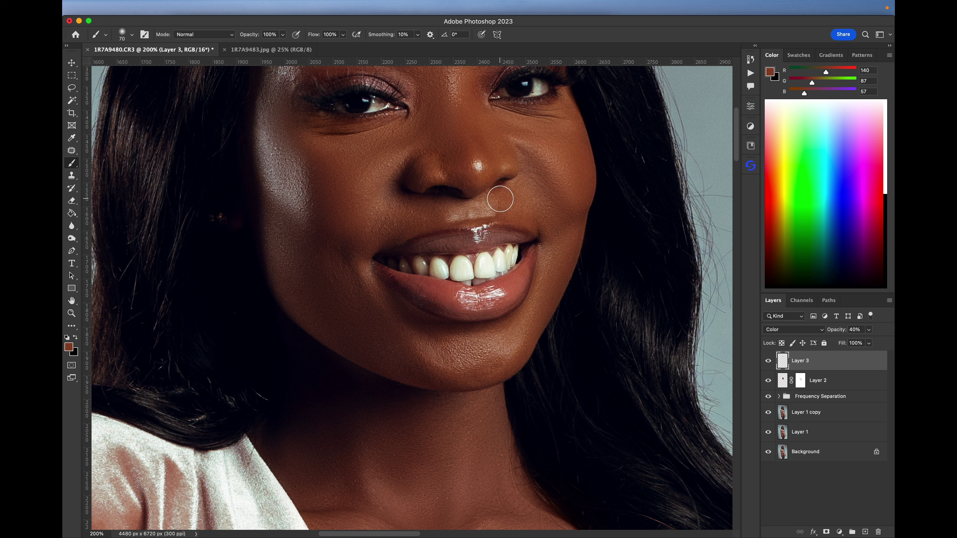
click(827, 532)
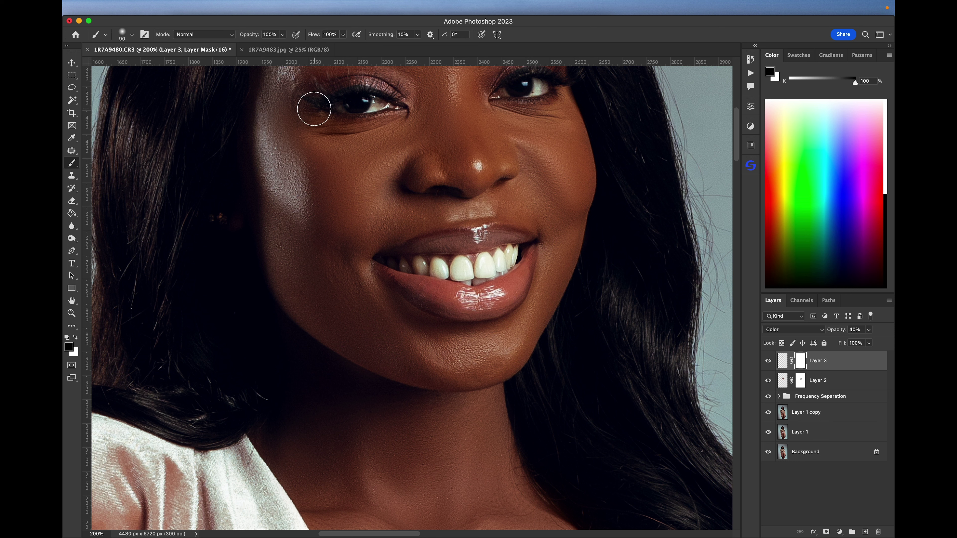
Touch up Layer 3's mask with a 90 px brush, then drop the layer's opacity to 30%
key(bracketright)
key(bracketright)
scroll(416, 145, down, 3)
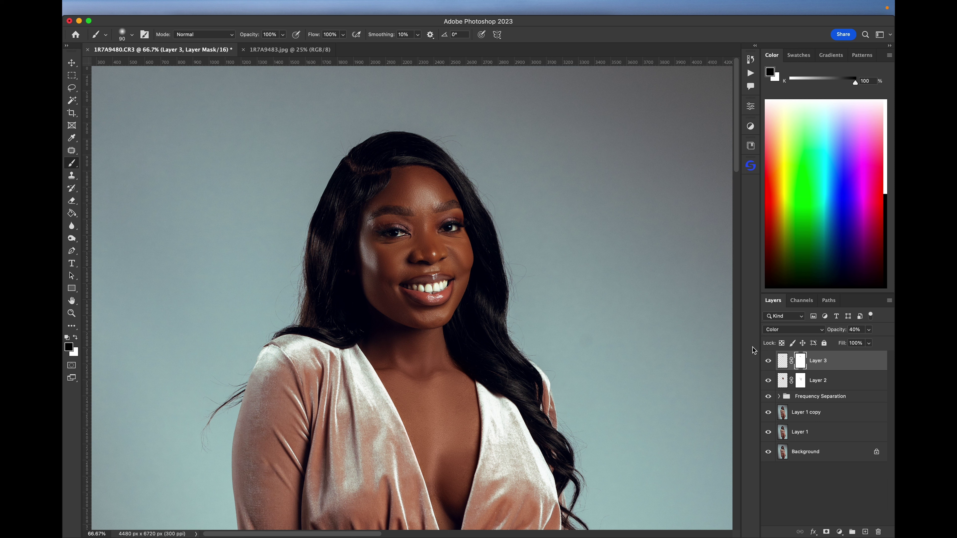
click(768, 361)
click(767, 362)
key(v)
key(3)
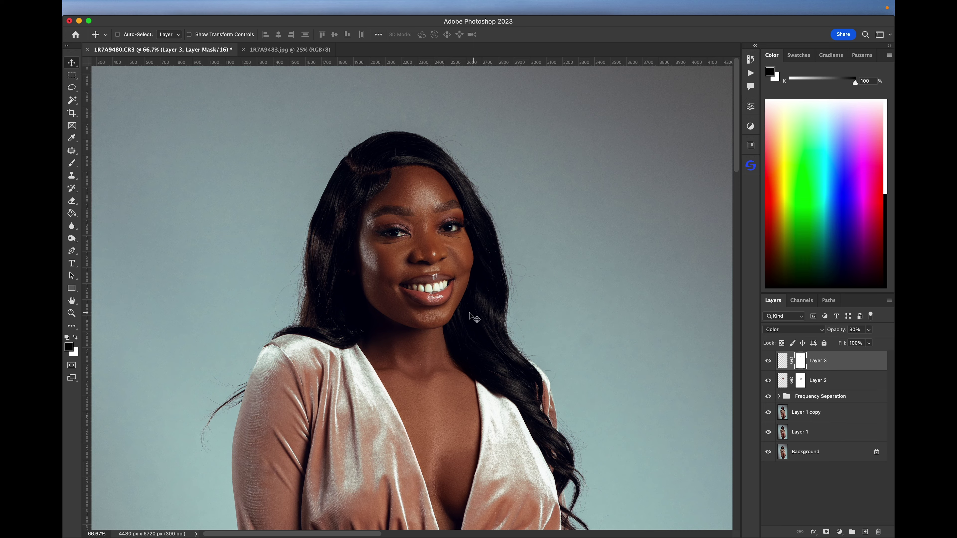
drag(462, 309, 474, 231)
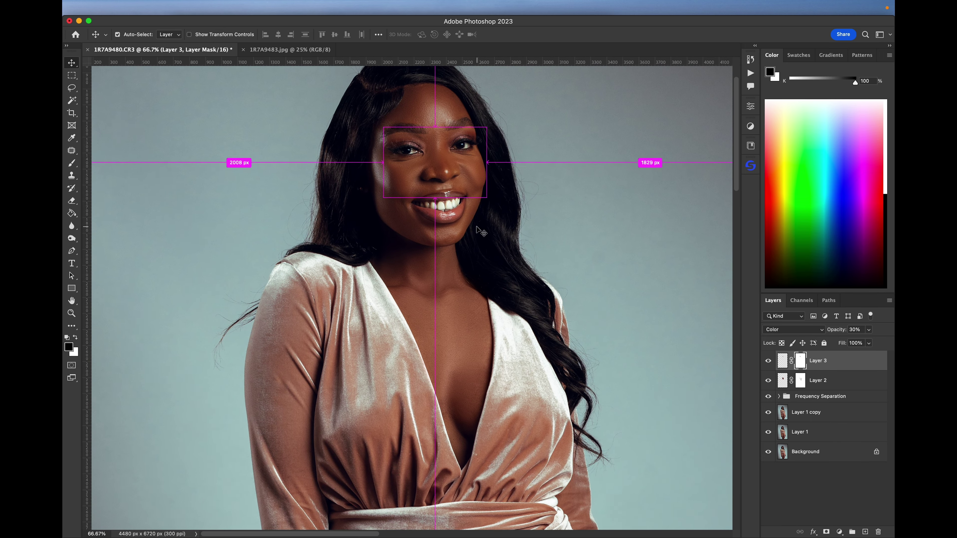
key(super+minus)
key(super+minus)
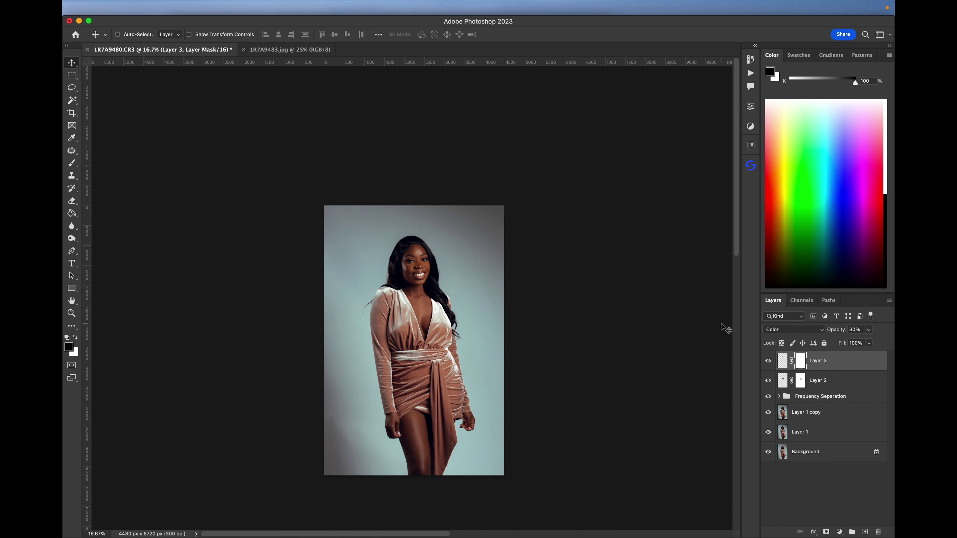
key(super+plus)
drag(382, 299, 403, 258)
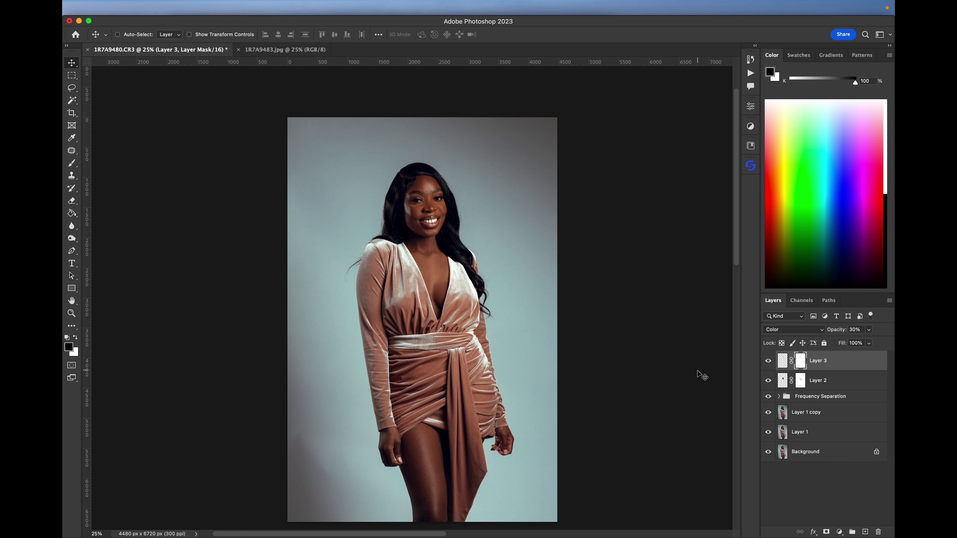
key(super+plus)
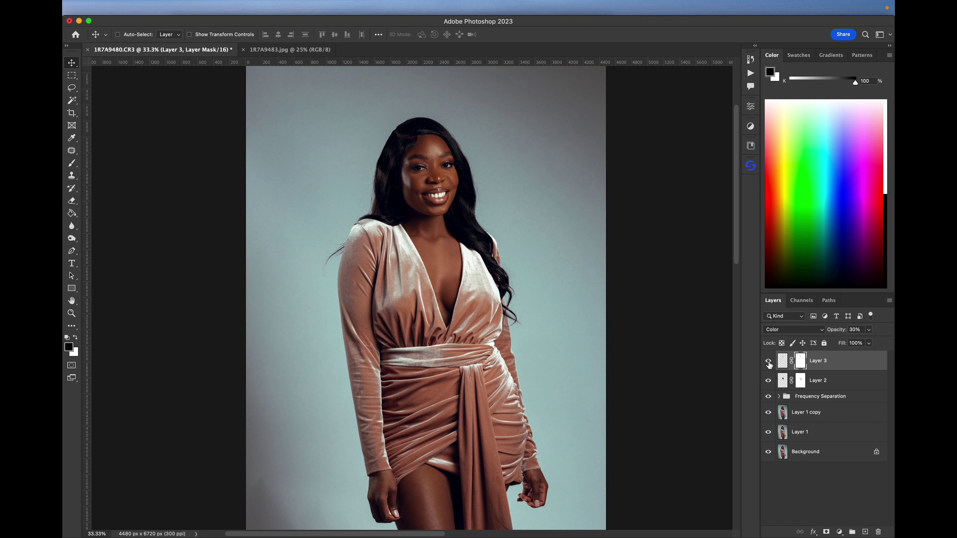
alt+click(767, 452)
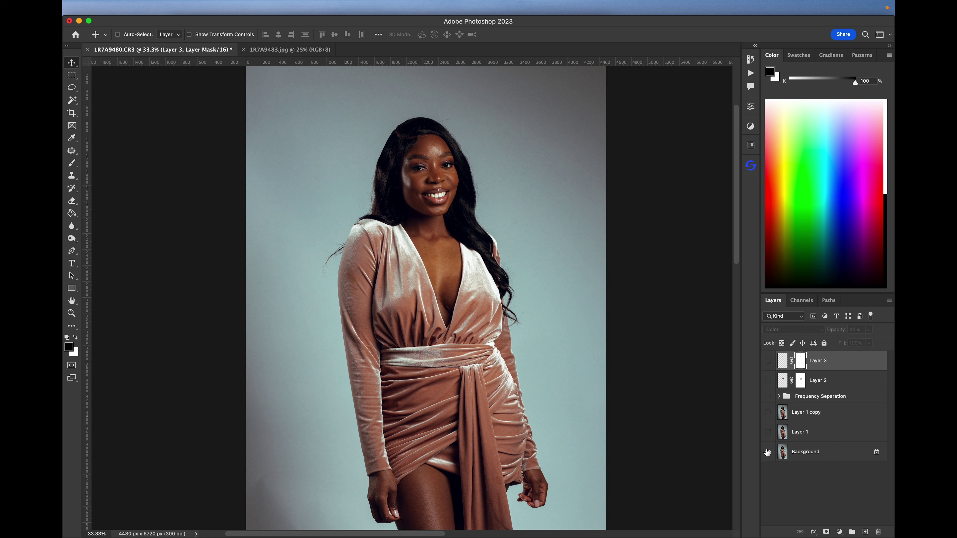
click(767, 398)
alt+click(768, 398)
key(z)
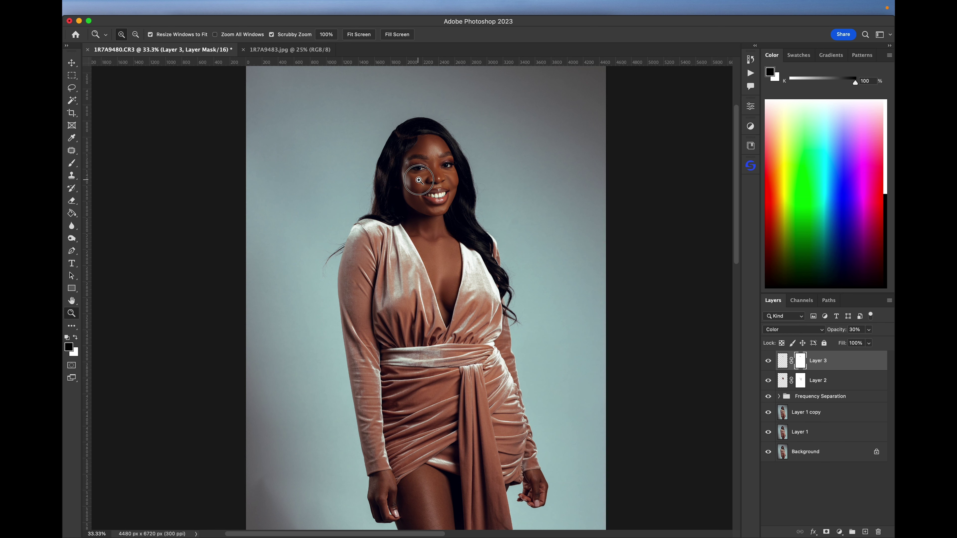
drag(434, 194, 442, 199)
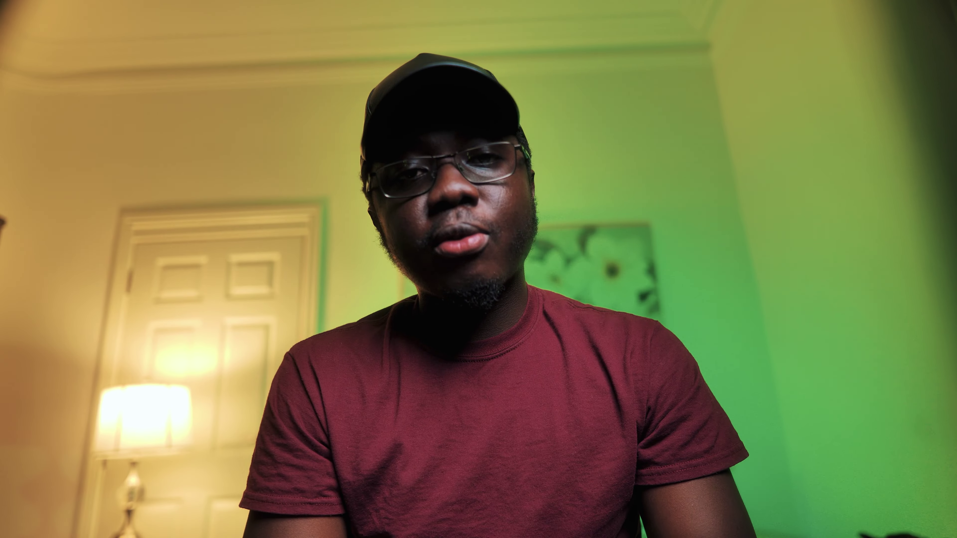